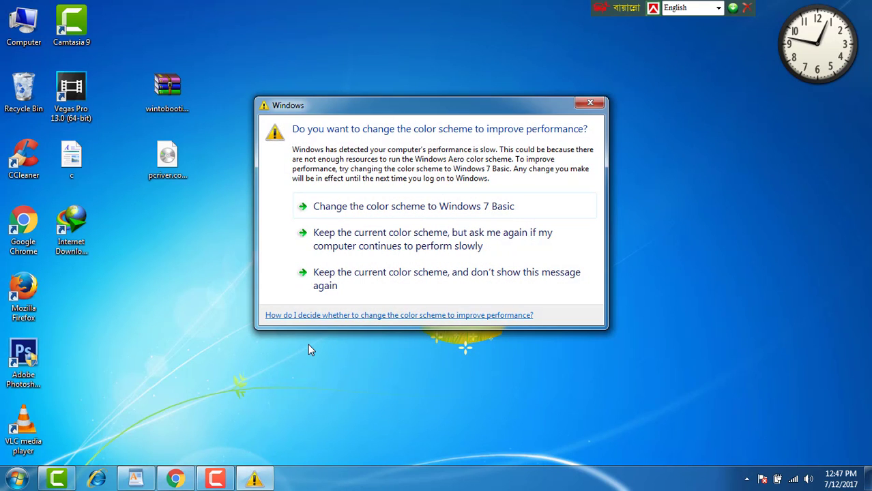
- Dismiss the color scheme prompt, switch to Chrome and look through the Windows 7 Ultimate ISO page down to its download links
click(586, 103)
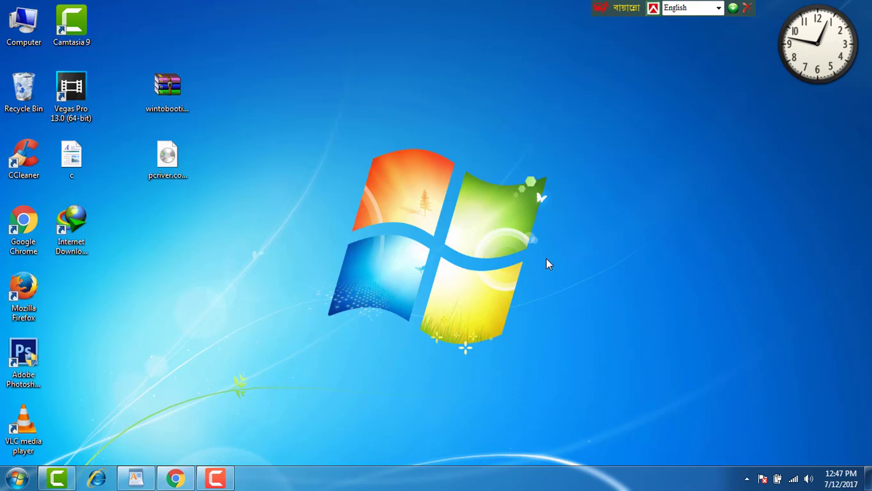
mouse_move(176, 479)
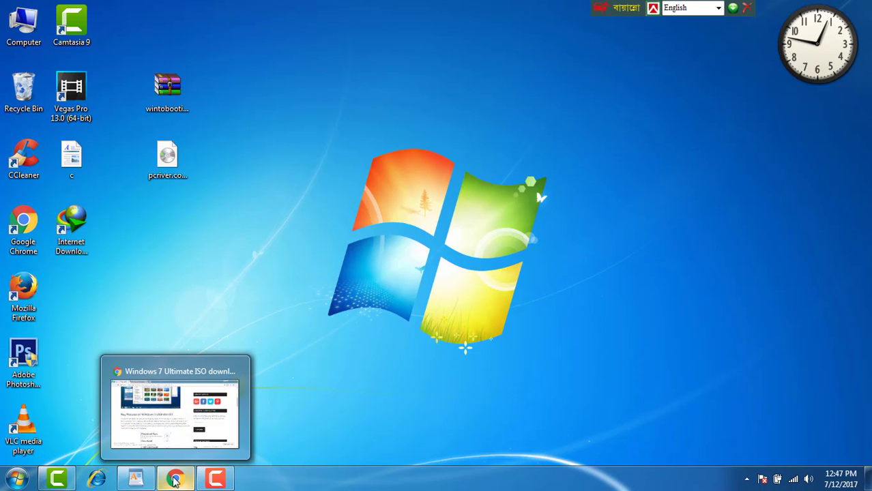
click(178, 414)
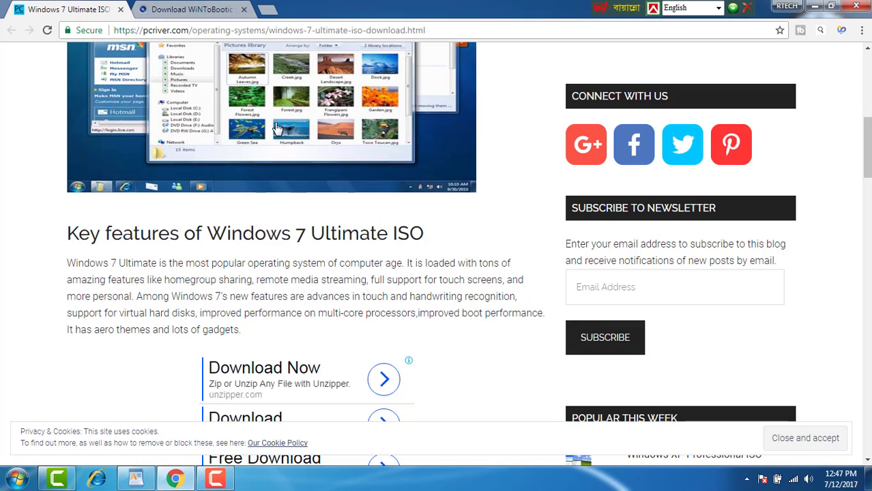
scroll(236, 163, up, 5)
scroll(68, 217, down, 4)
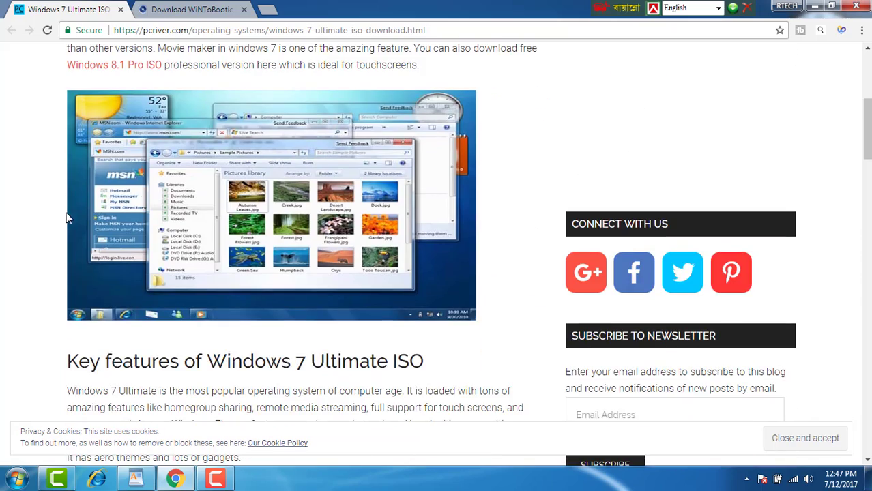
scroll(420, 162, down, 5)
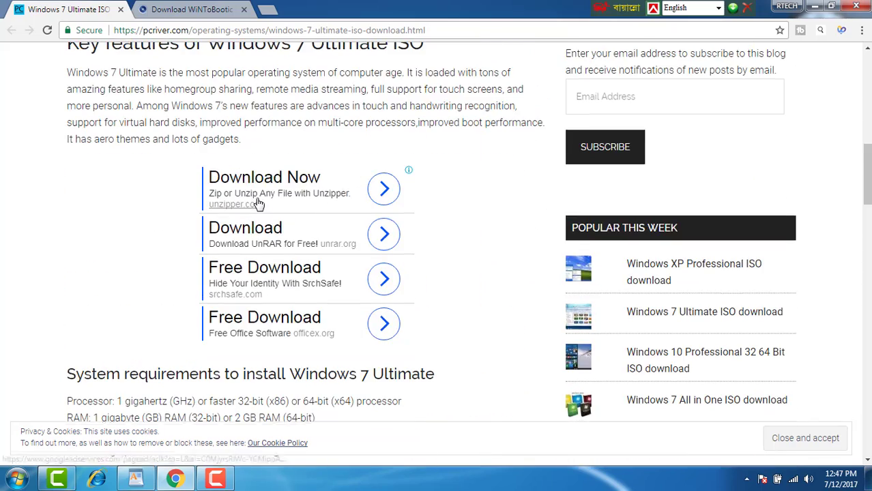
scroll(258, 205, up, 3)
scroll(258, 204, down, 10)
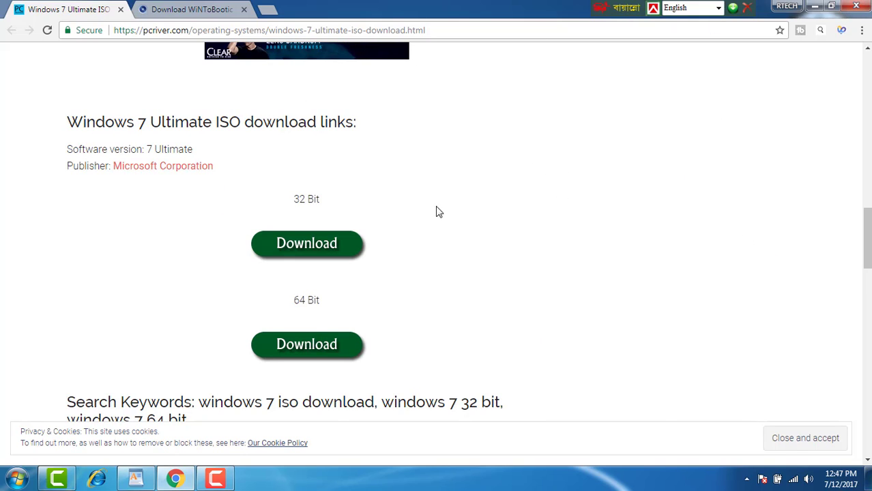
- Request the WiNToBootic 2.2.1 download from Software Informer, cancel it and decline the browser integration help
click(177, 11)
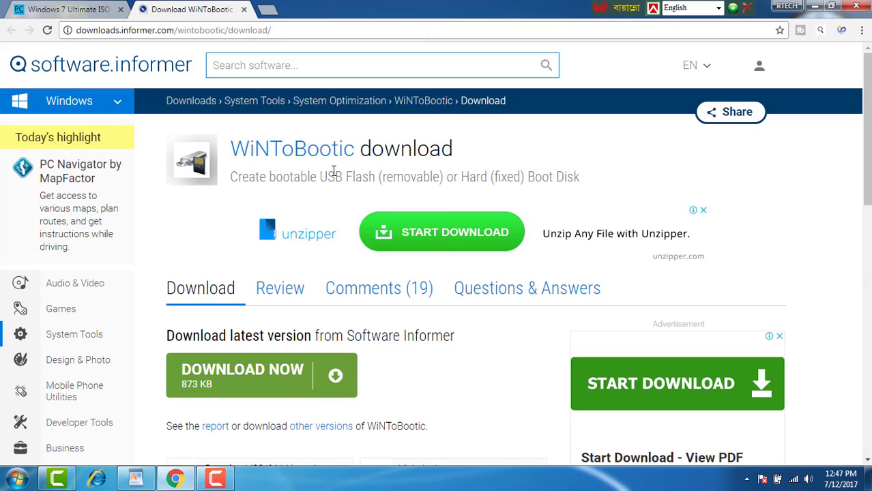
scroll(506, 164, down, 4)
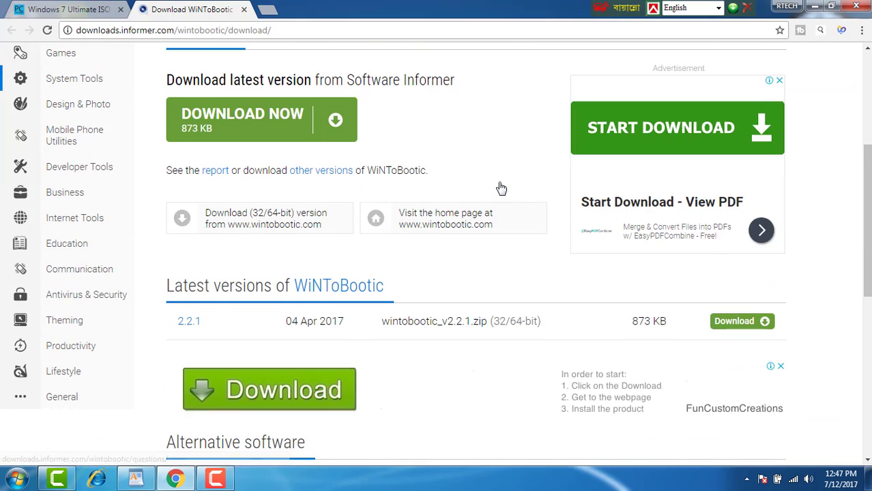
click(734, 327)
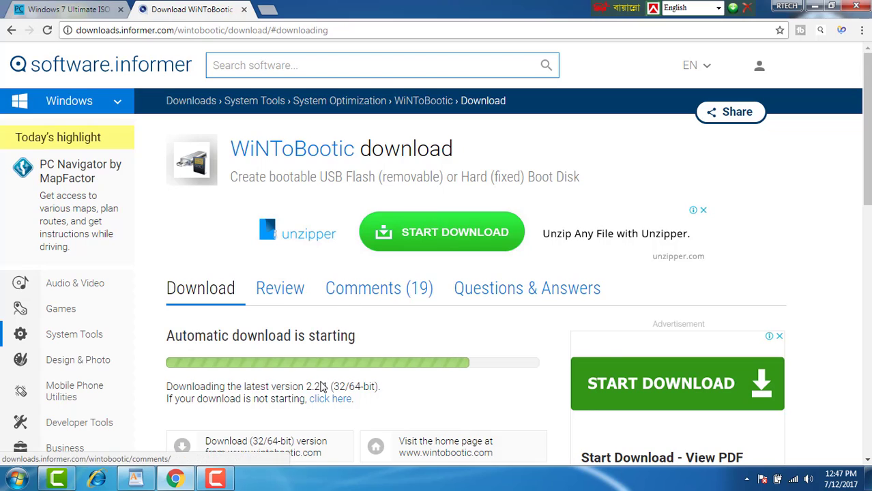
scroll(324, 383, down, 2)
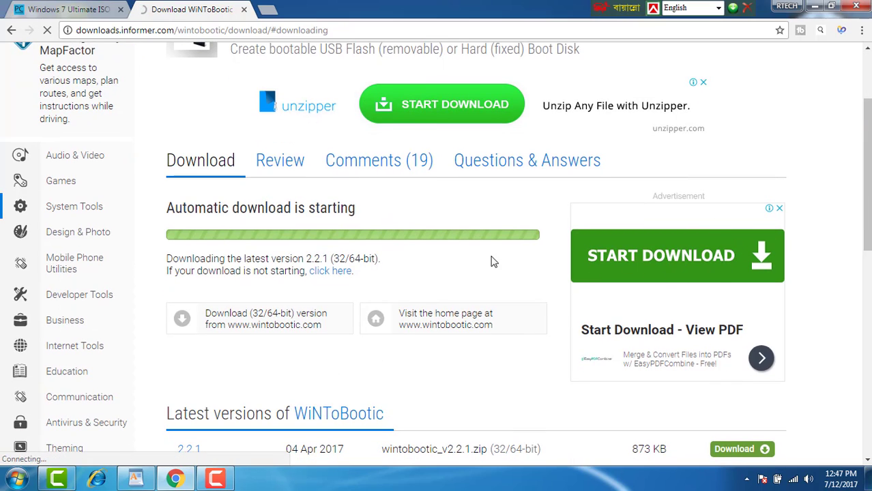
click(273, 318)
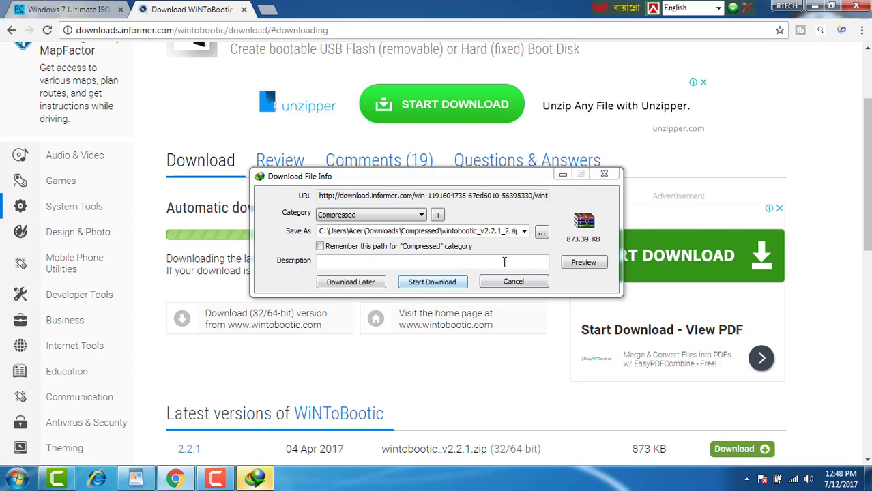
click(607, 175)
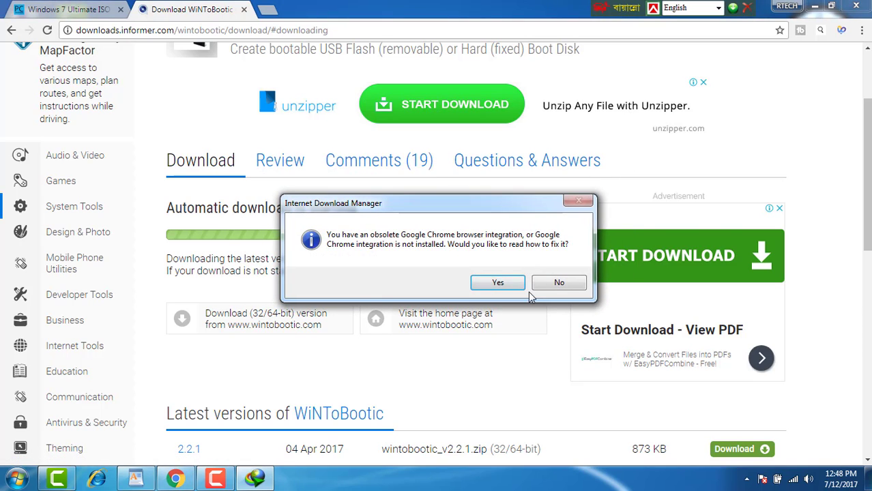
click(550, 283)
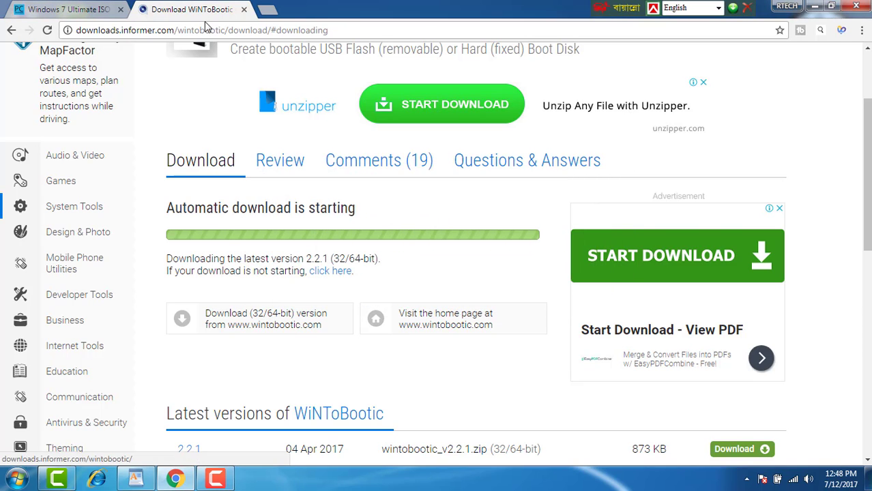
- Request the 64-bit Windows 7 Ultimate ISO download, cancel it, close its blank tab and return to the desktop
click(52, 7)
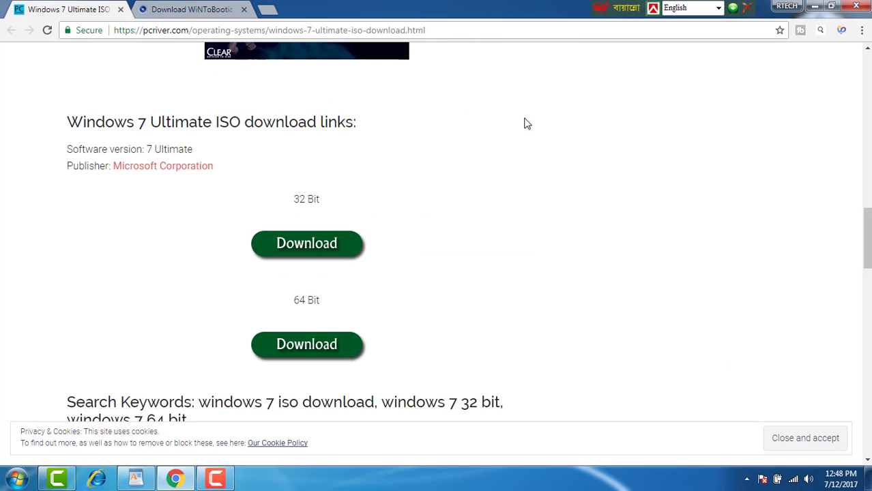
click(323, 349)
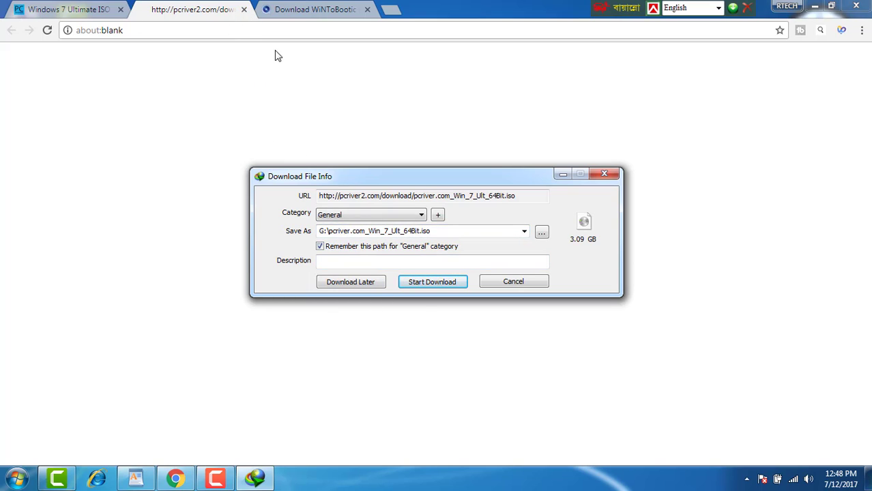
click(514, 282)
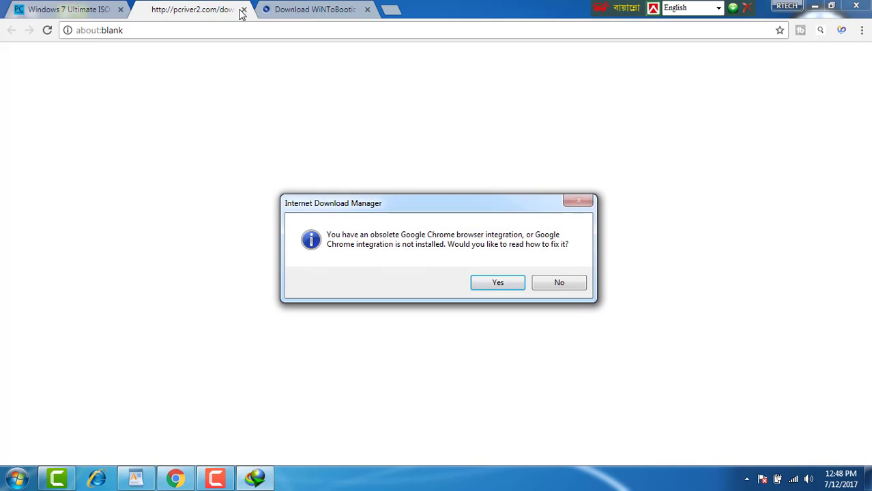
click(244, 11)
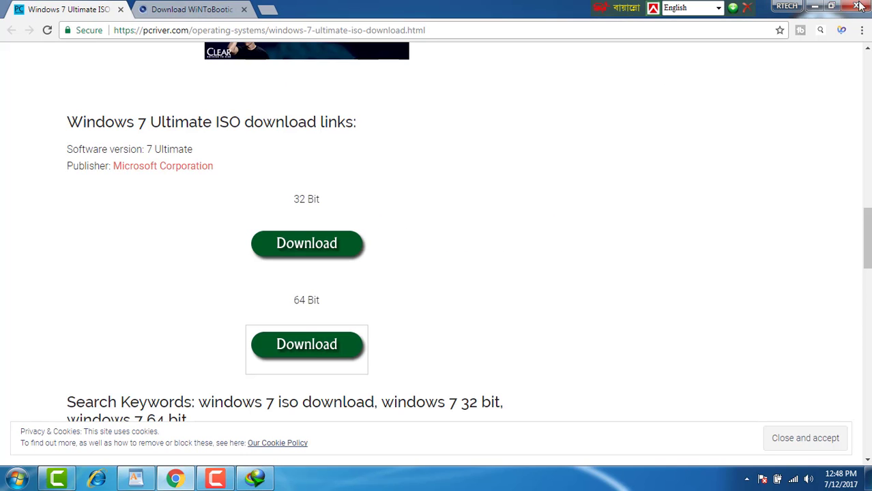
click(821, 6)
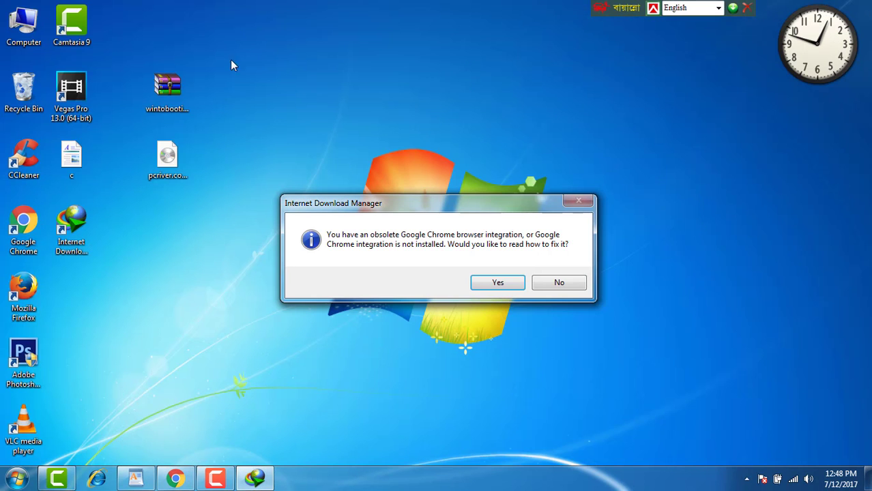
click(515, 285)
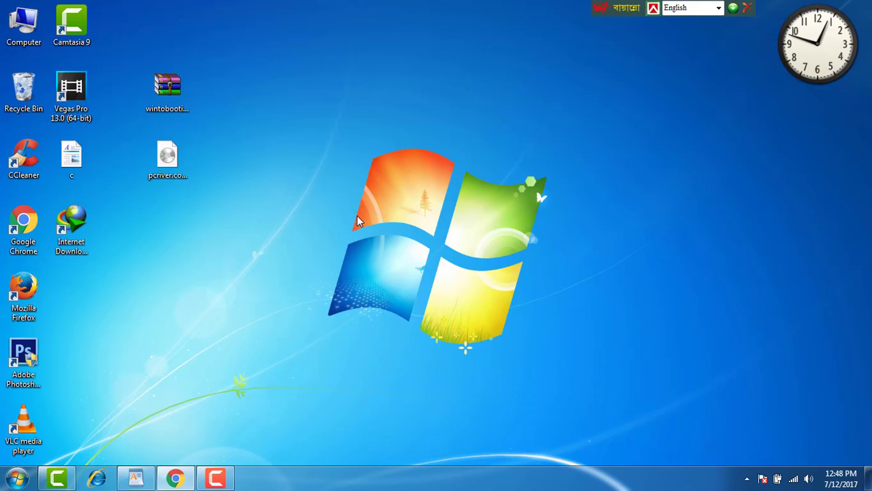
double_click(167, 88)
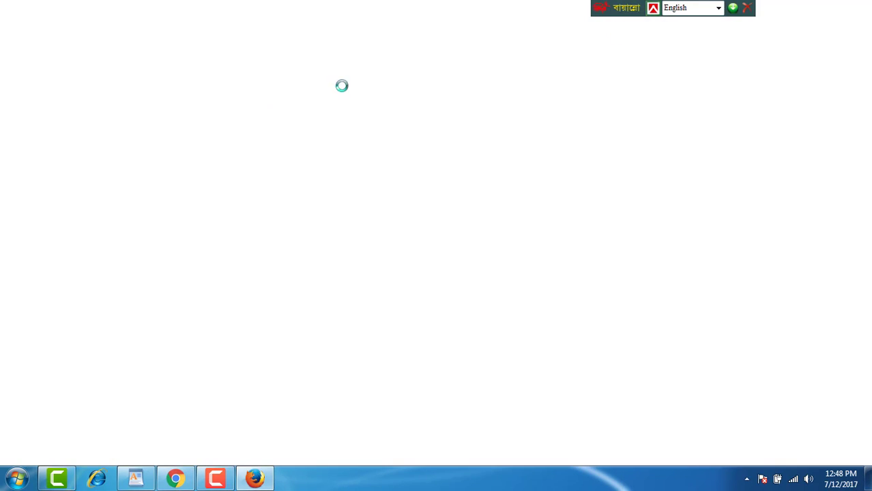
click(840, 6)
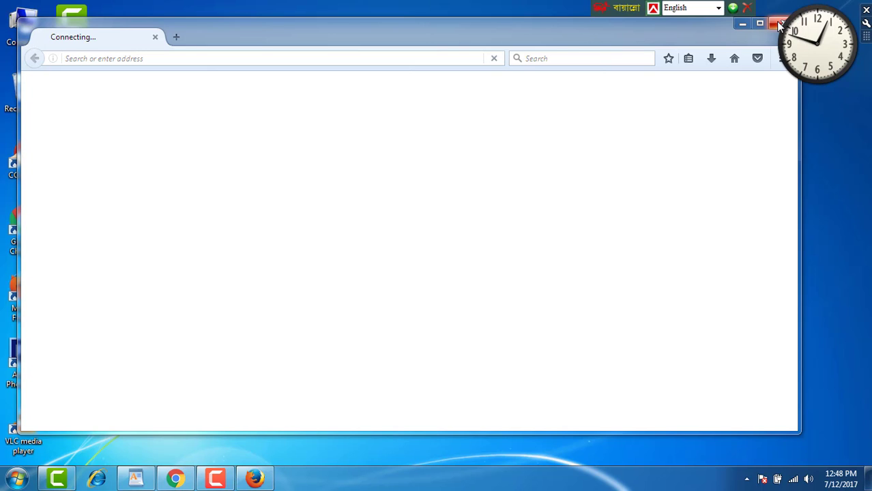
key(alt+F4)
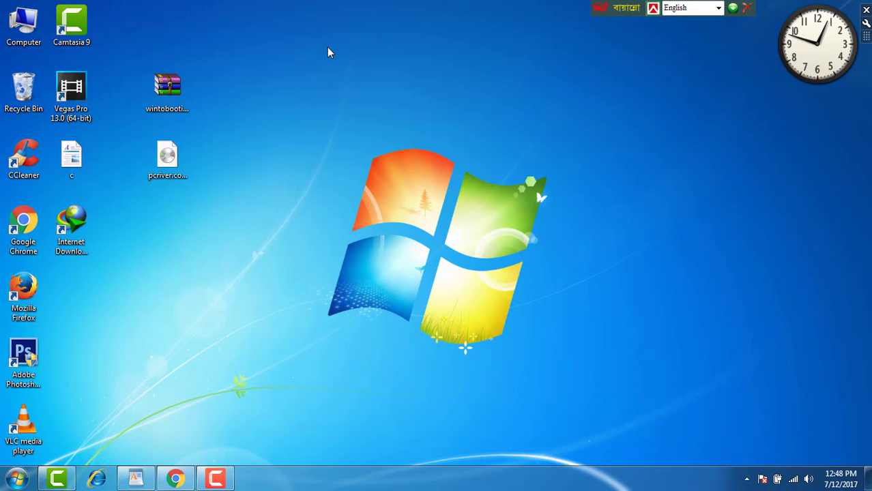
- Extract the wintobootic archive into a wintobootic_v2.2.1 folder on the desktop and launch WiNToBootic from it
right_click(173, 104)
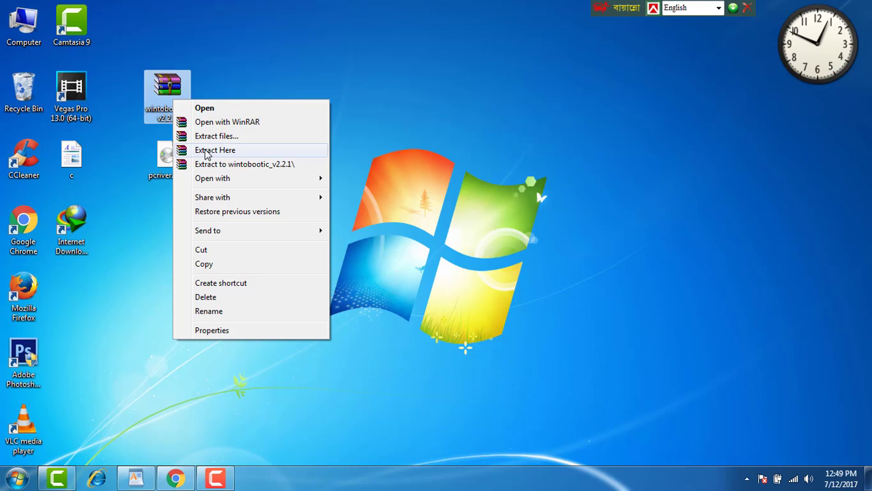
click(226, 137)
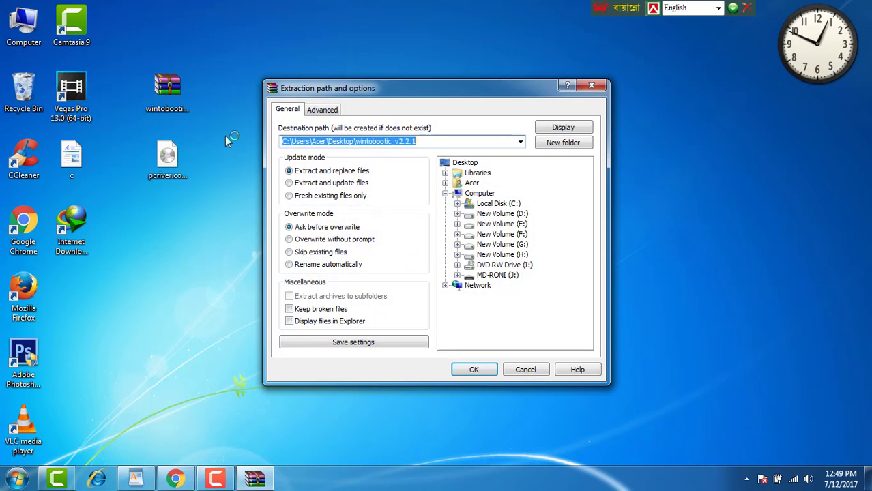
click(487, 371)
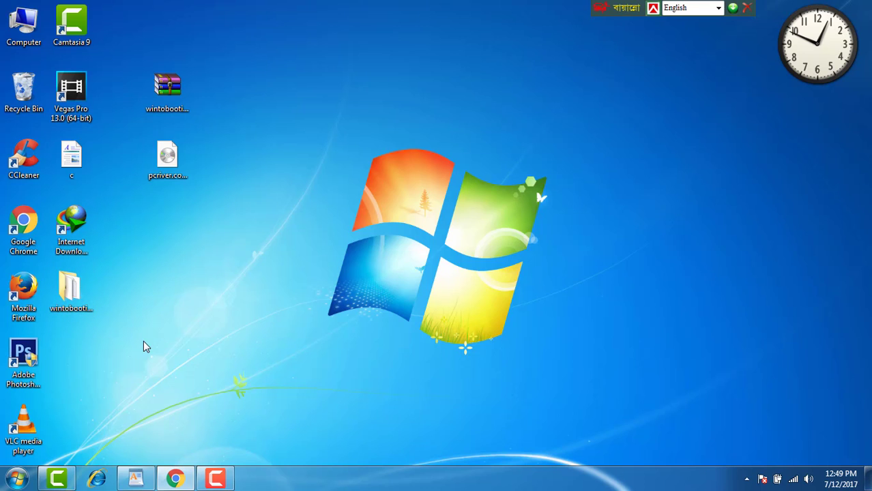
double_click(75, 291)
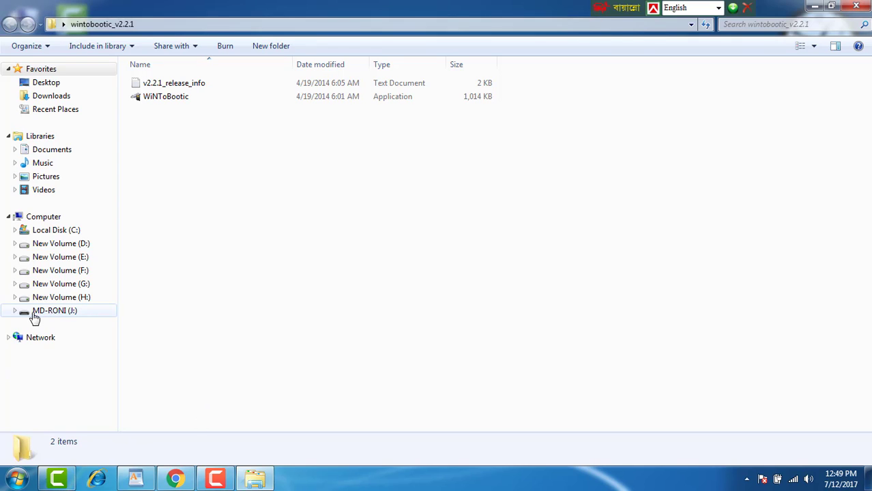
double_click(196, 100)
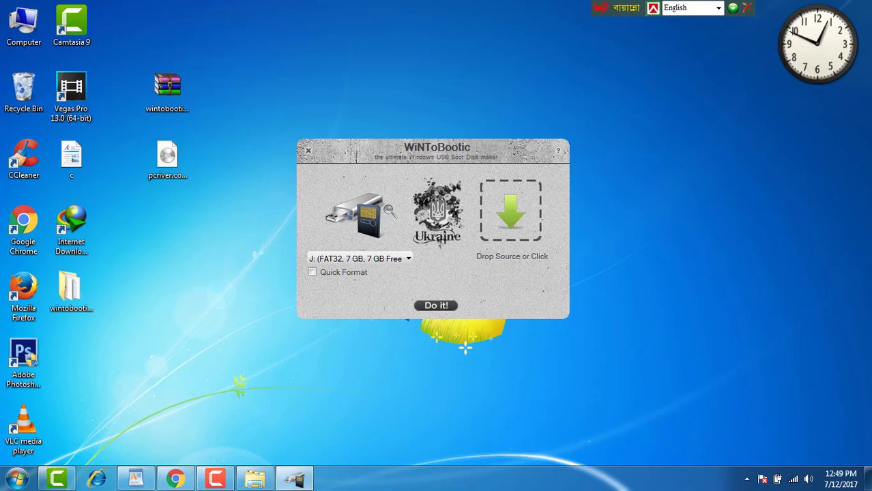
- Load pcriver.com_Windows_7_64-bit_Home_Premium.iso from the desktop as the source and enable Quick Format
click(512, 218)
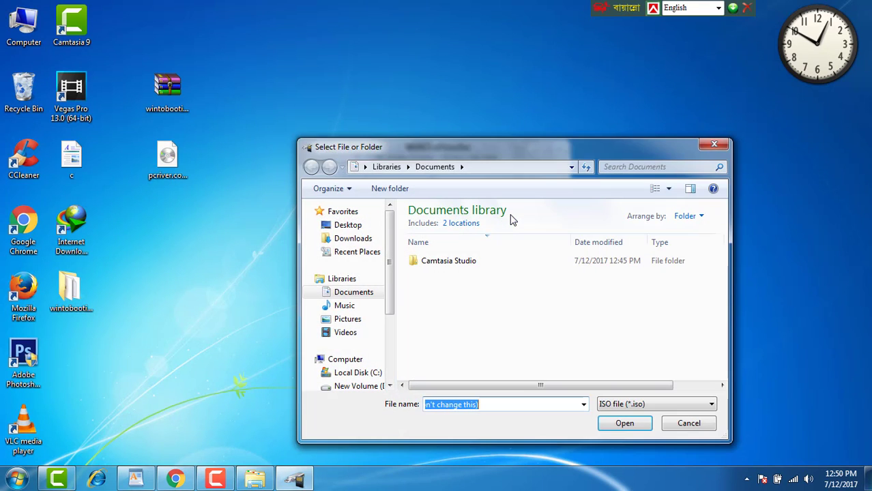
click(349, 227)
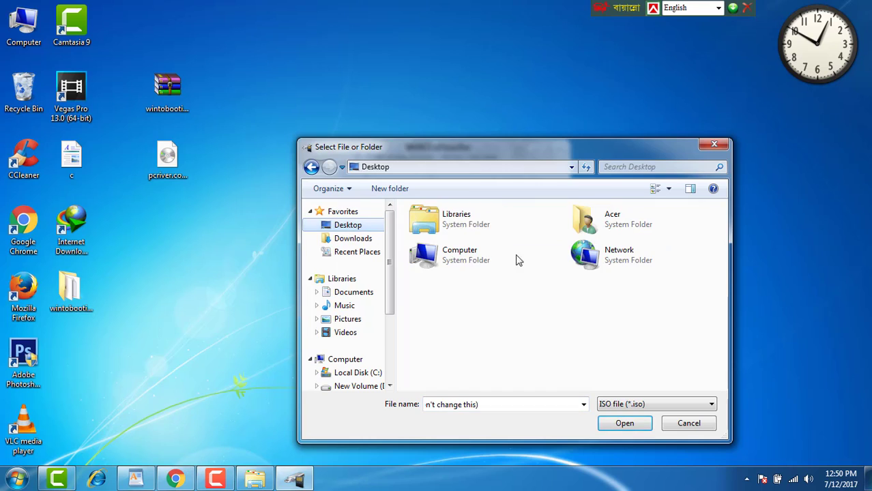
click(626, 297)
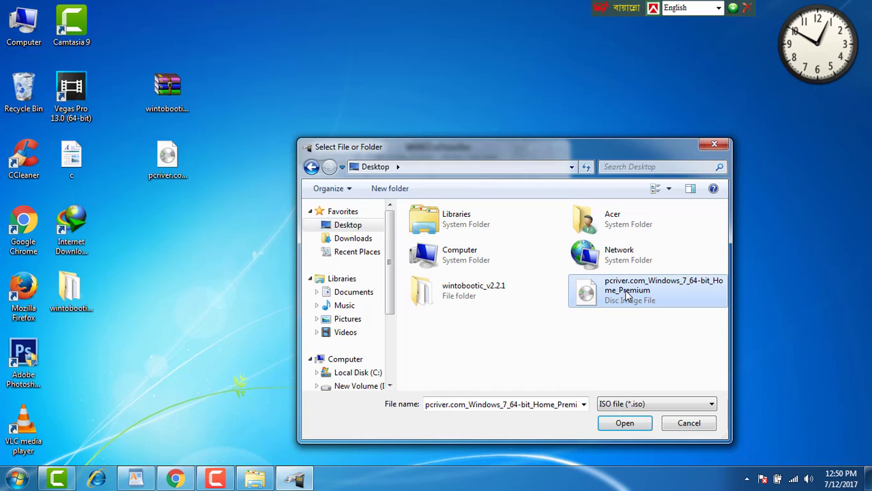
click(630, 423)
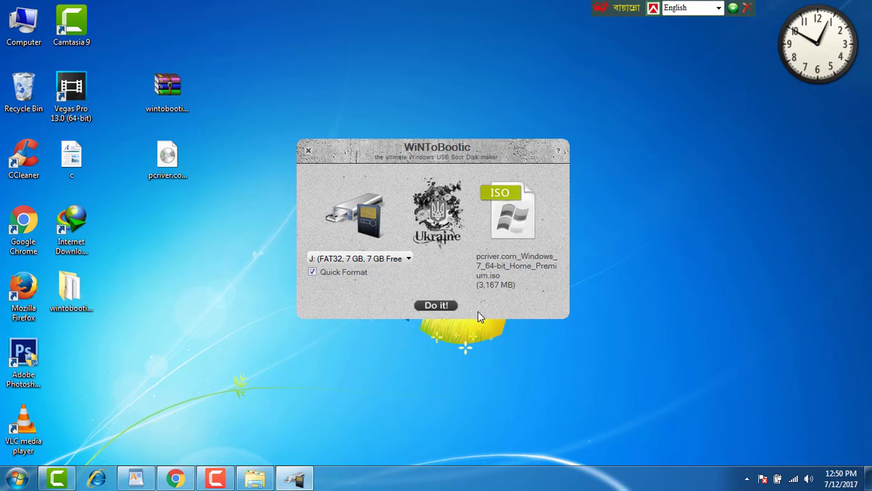
- Format USB drive J: and write the Windows 7 ISO to it, close WiNToBootic when finished, and dismiss color scheme prompts
click(437, 309)
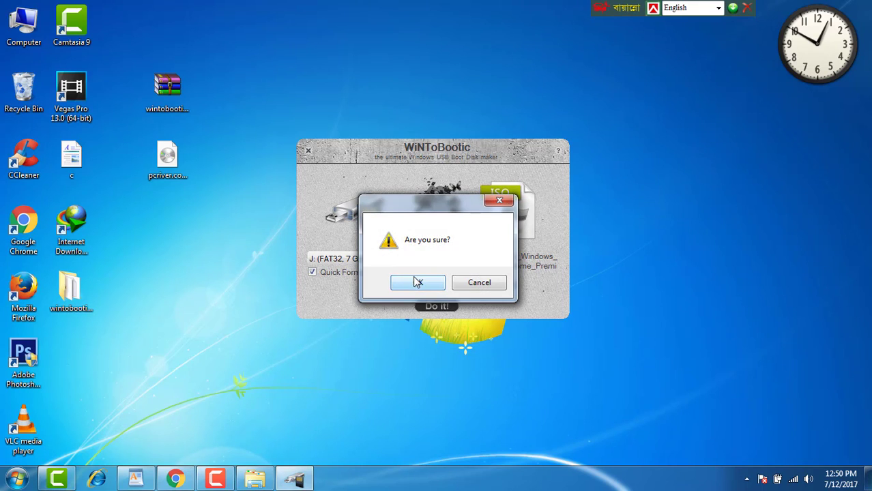
click(421, 284)
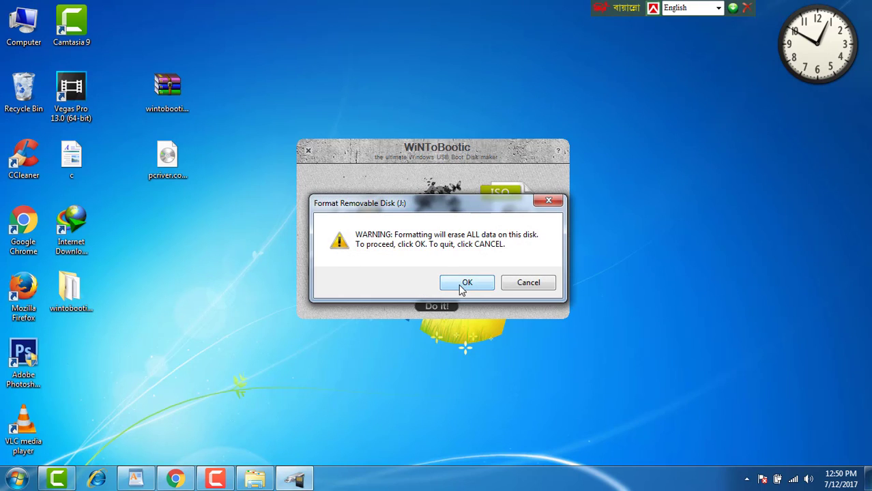
click(459, 284)
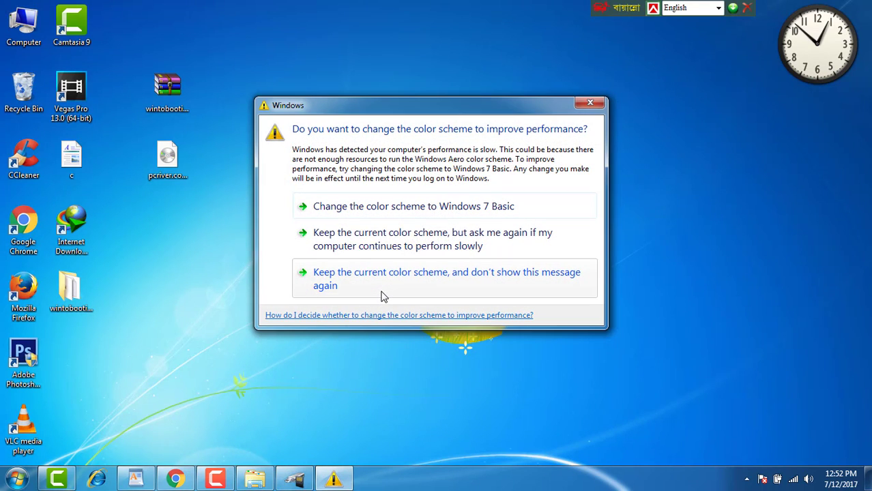
click(584, 104)
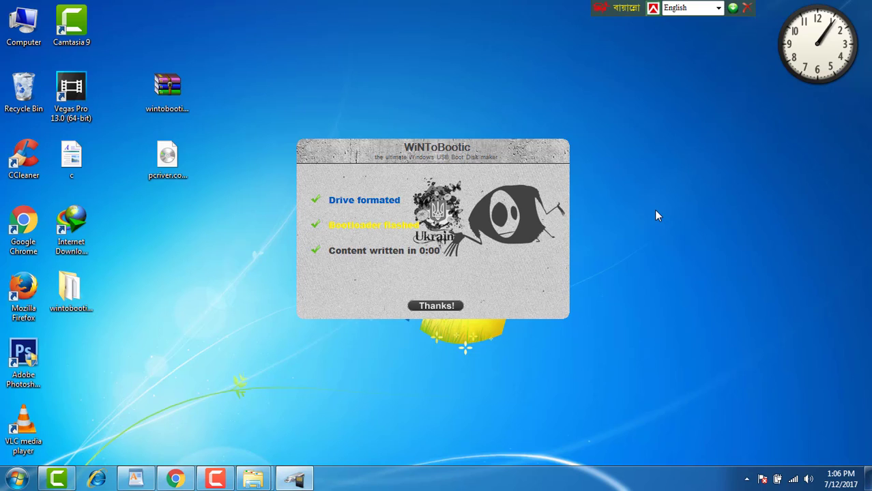
click(436, 306)
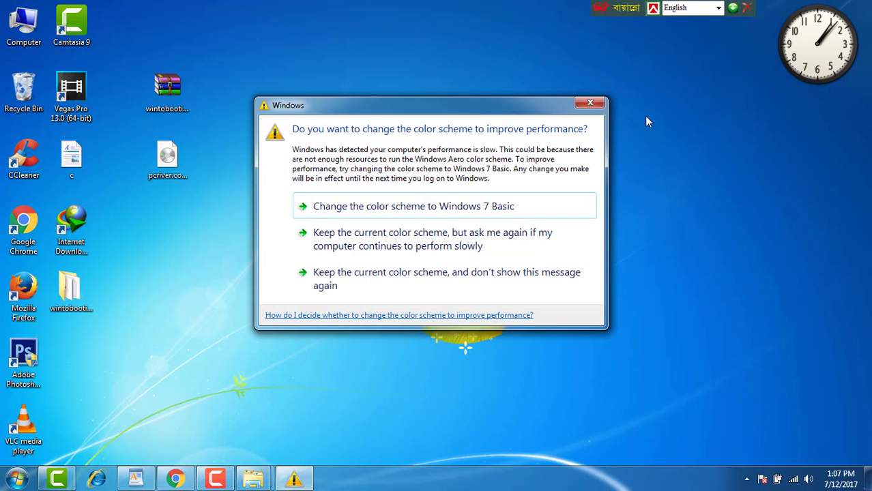
click(589, 100)
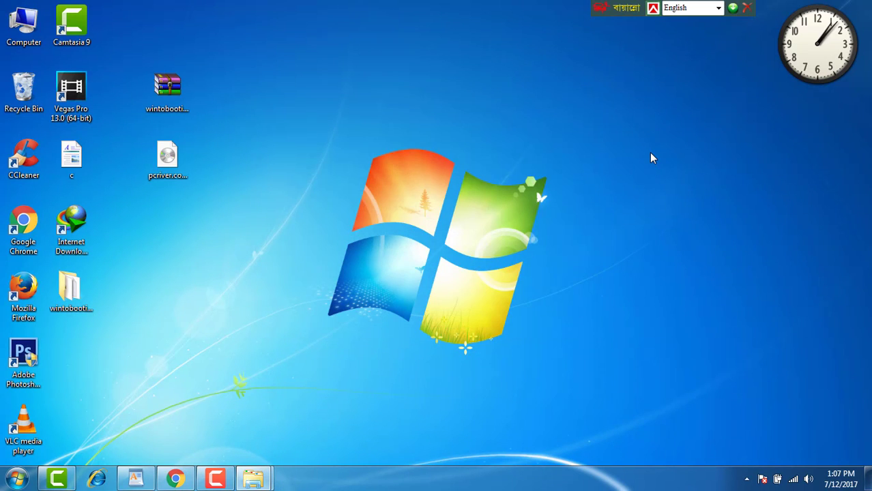